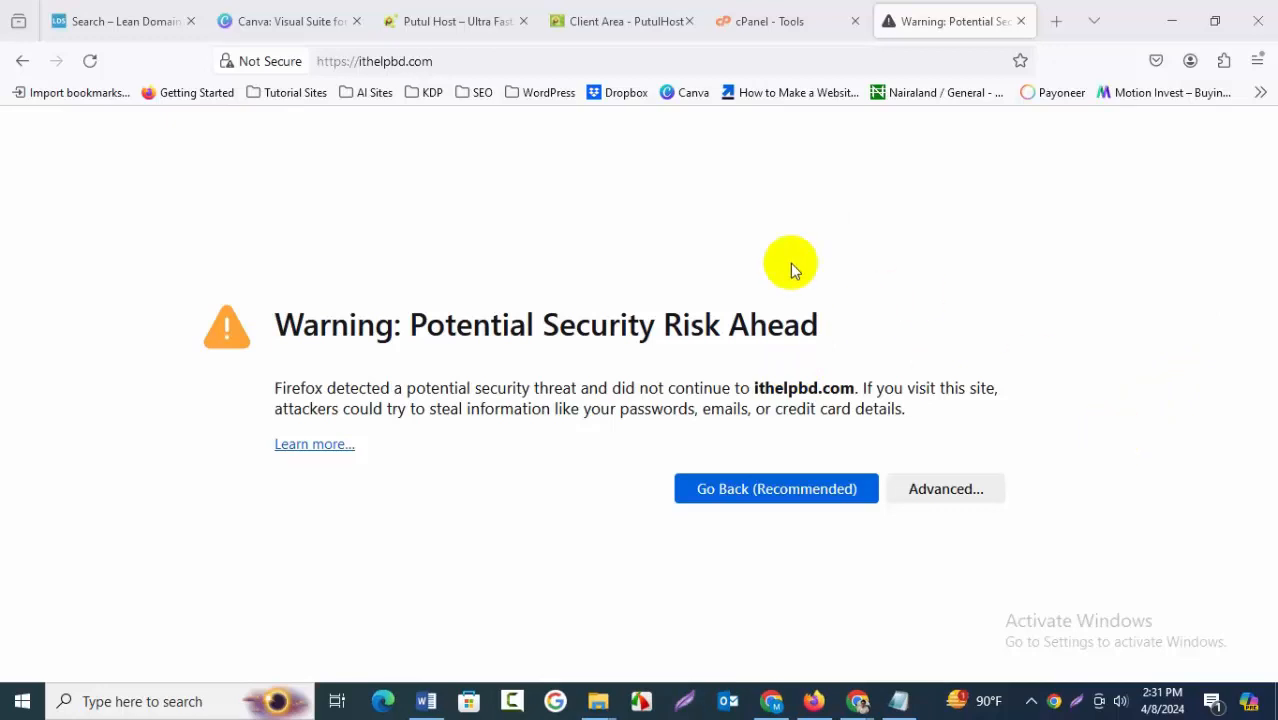
Switch to the cPanel tab and open the SSL/TLS Status tool through the tool search for ssl
left_click(787, 22)
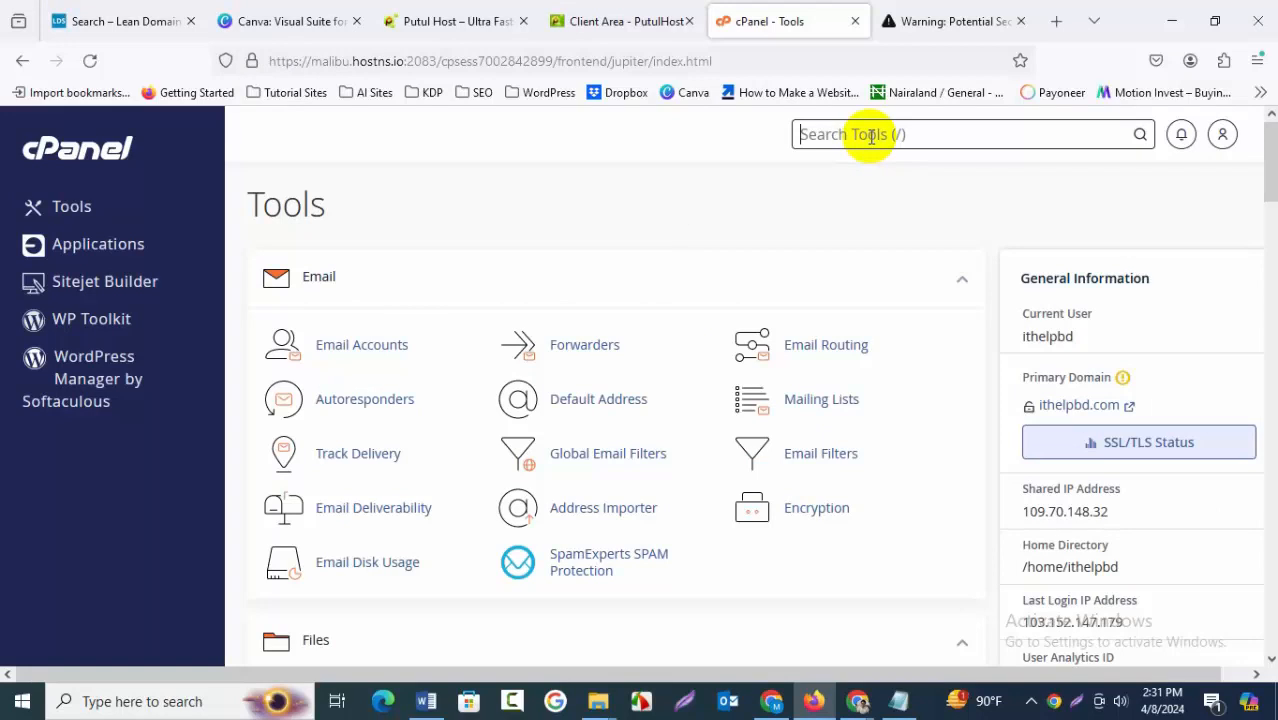
type("ssl")
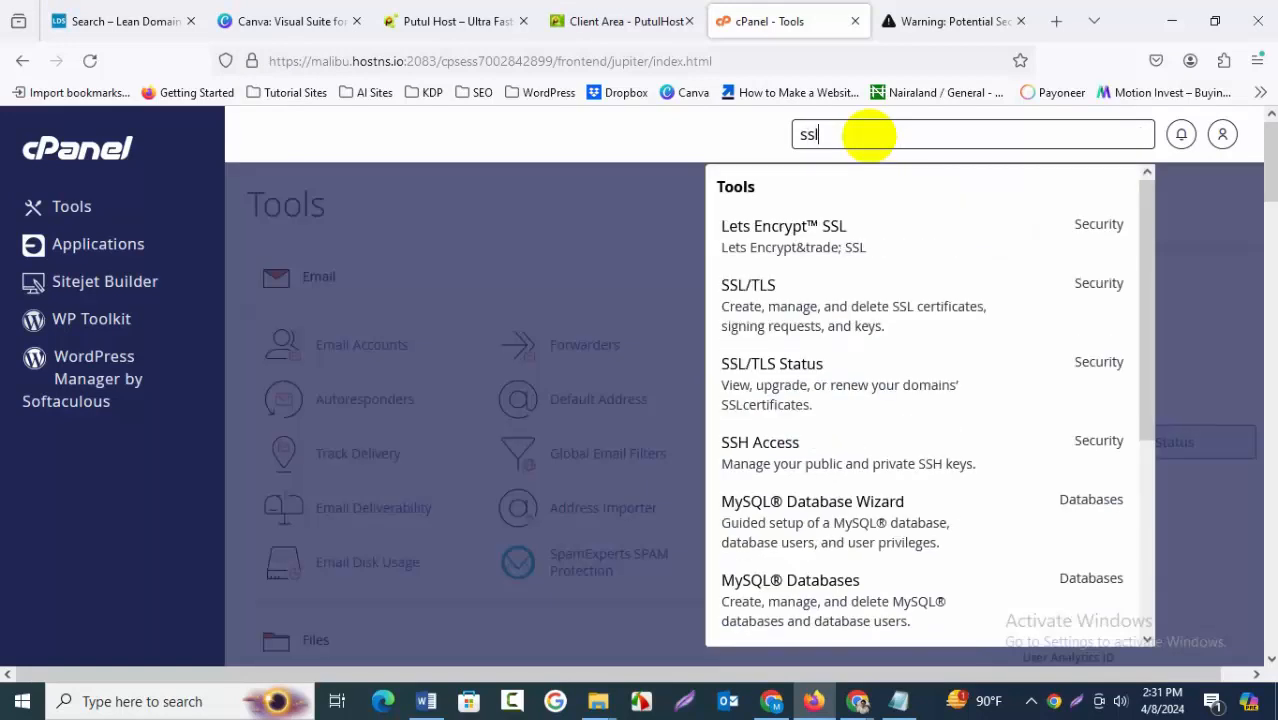
left_click(828, 385)
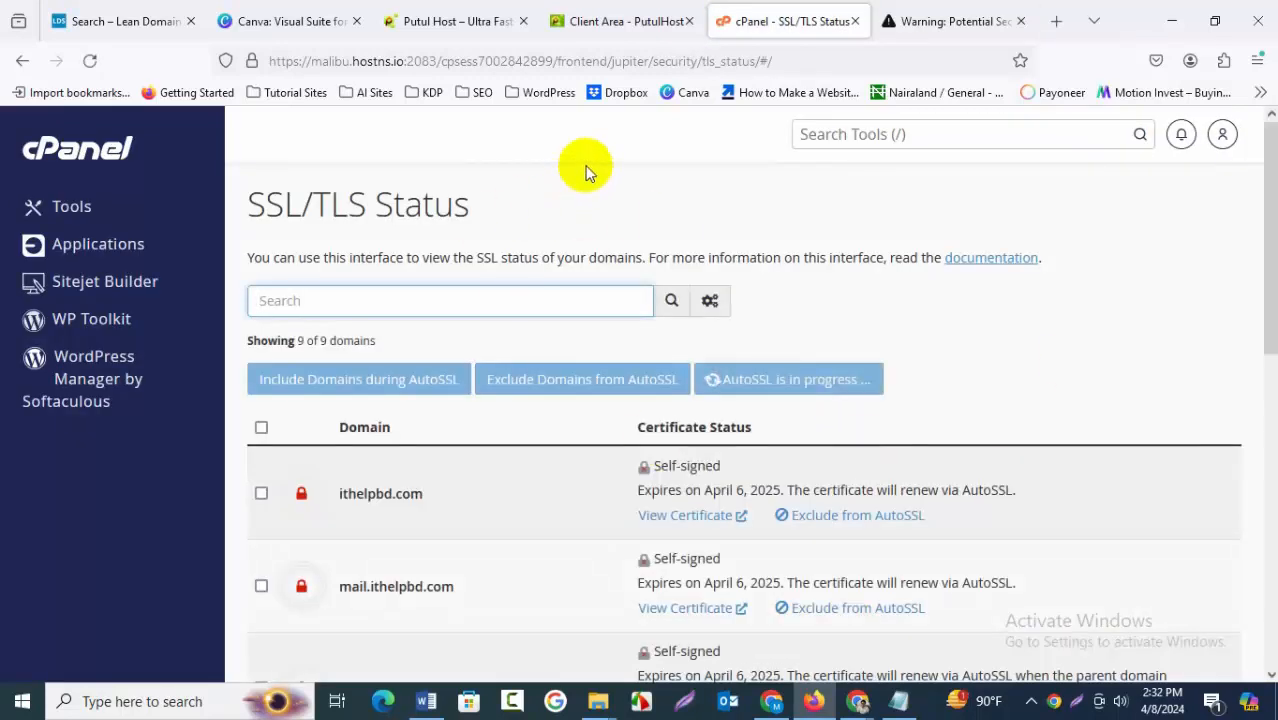
Review the certificate status of the listed domains on the SSL/TLS Status page
scroll(567, 375, "down", 1)
scroll(570, 374, "up", 1)
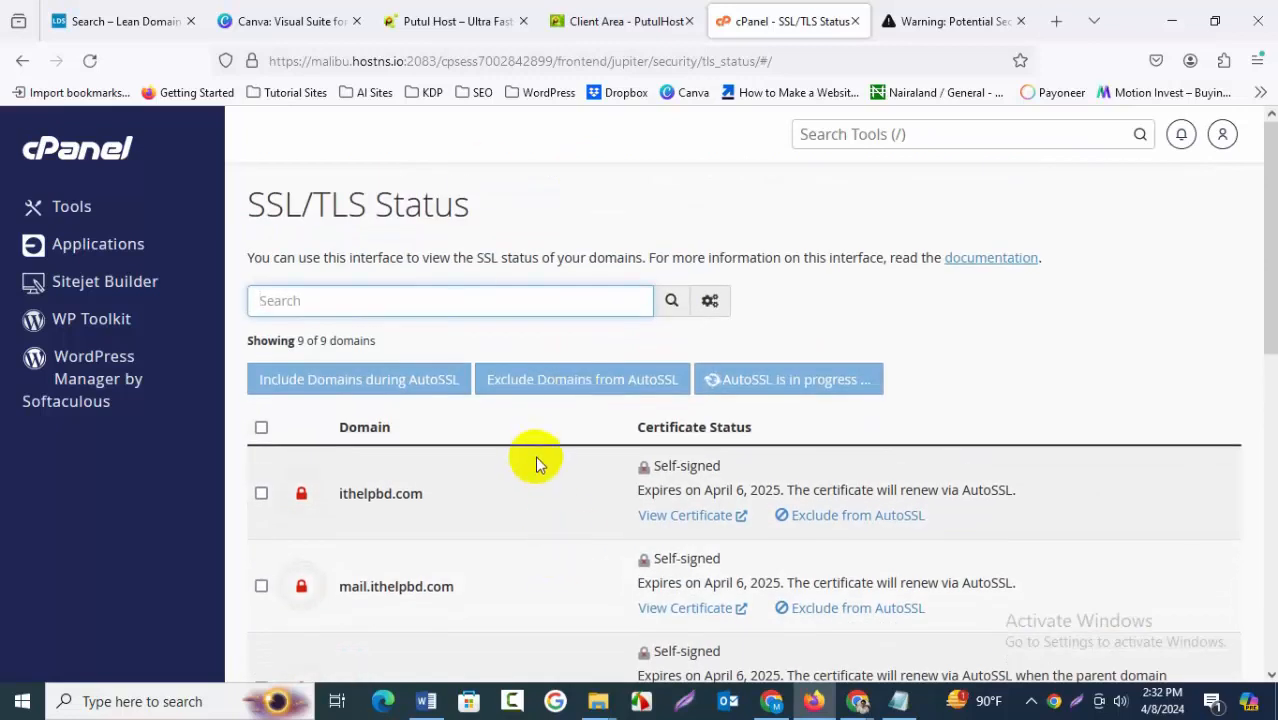
scroll(535, 457, "down", 1)
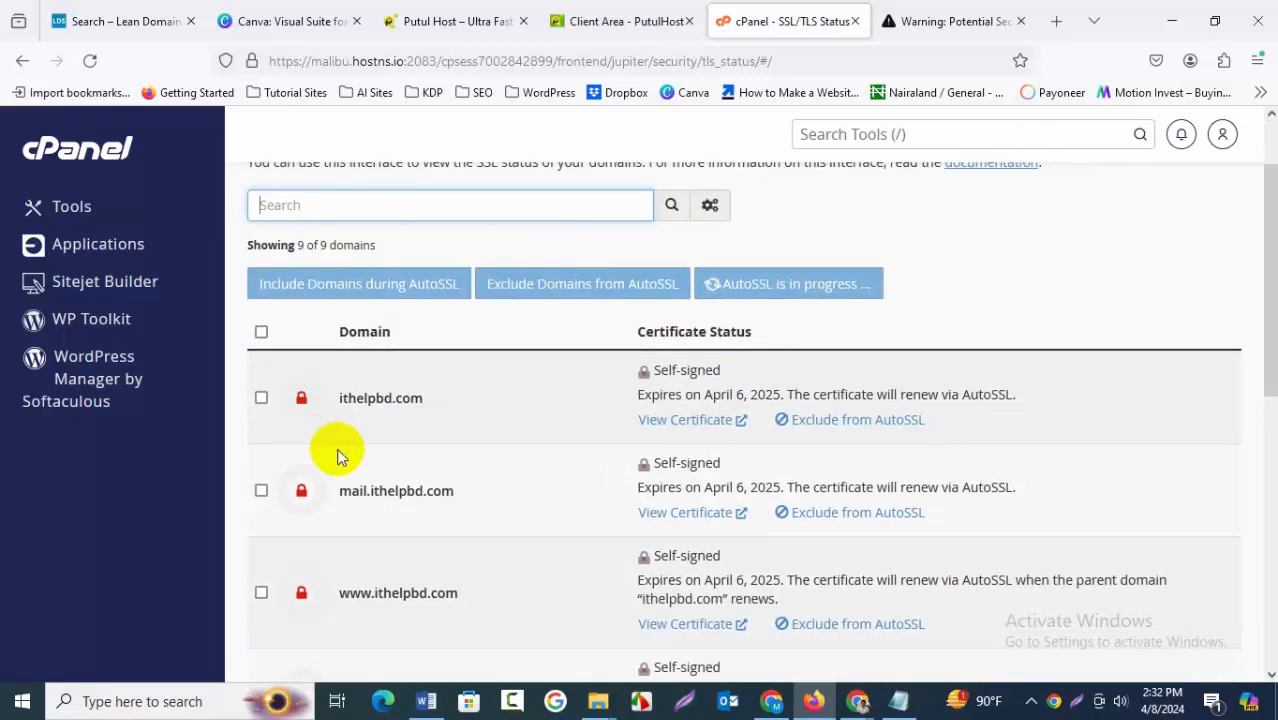
scroll(359, 548, "down", 1)
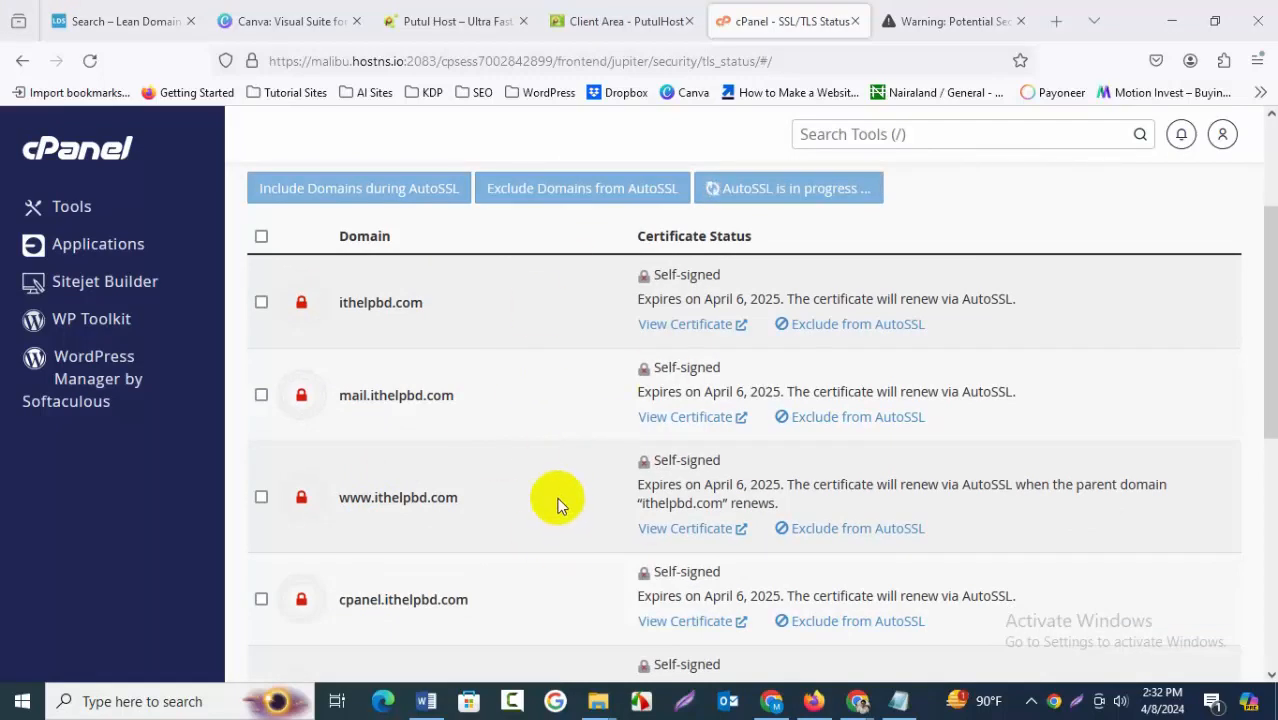
scroll(558, 500, "up", 1)
scroll(556, 500, "up", 1)
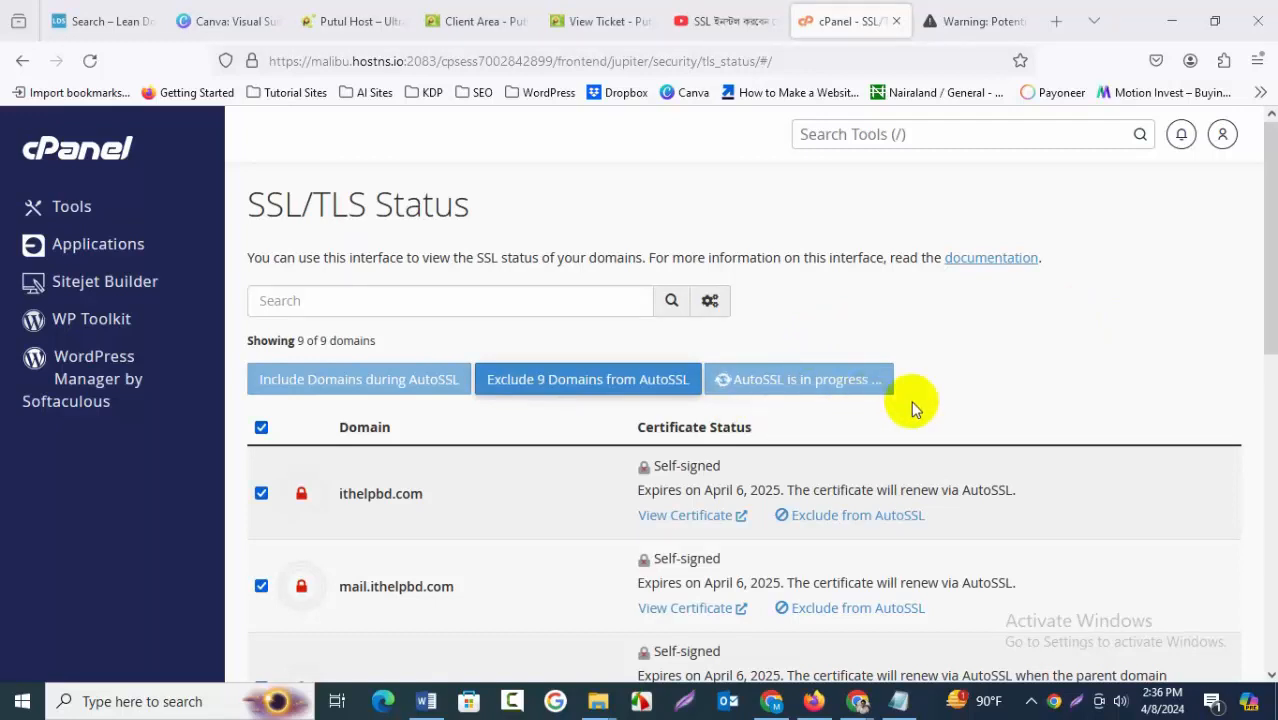
scroll(536, 438, "down", 6)
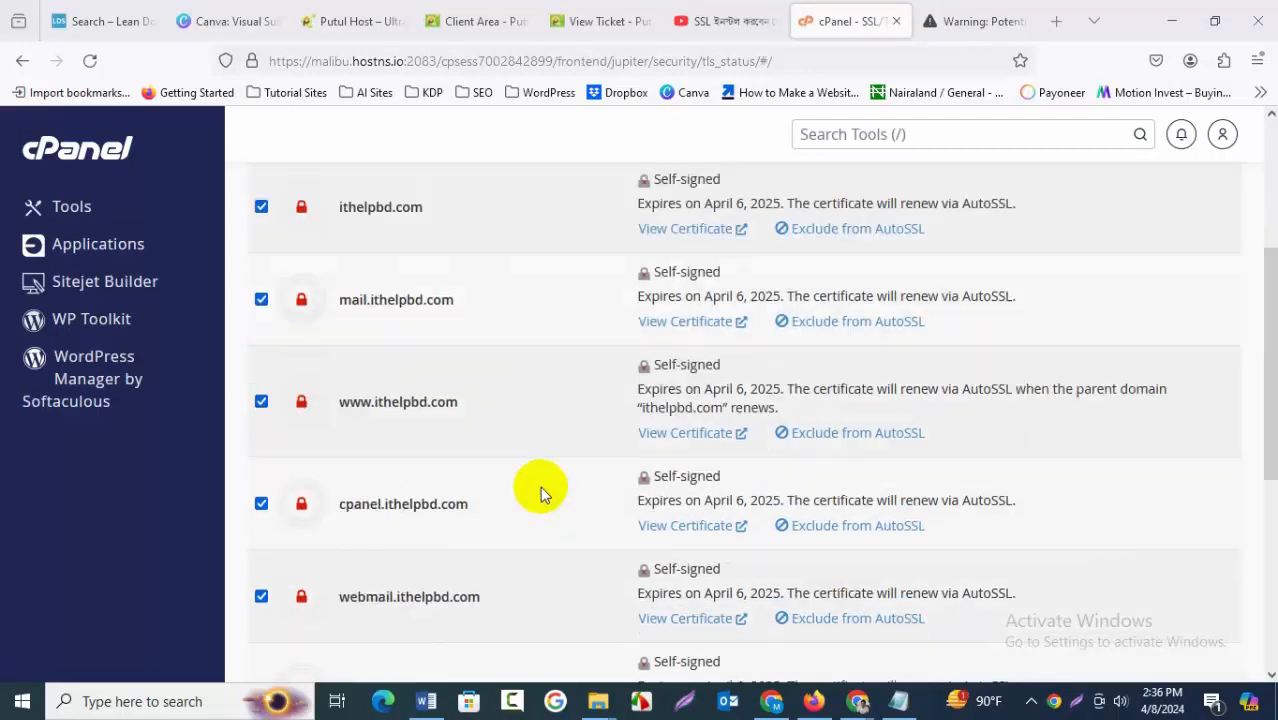
scroll(545, 490, "up", 4)
scroll(545, 497, "up", 2)
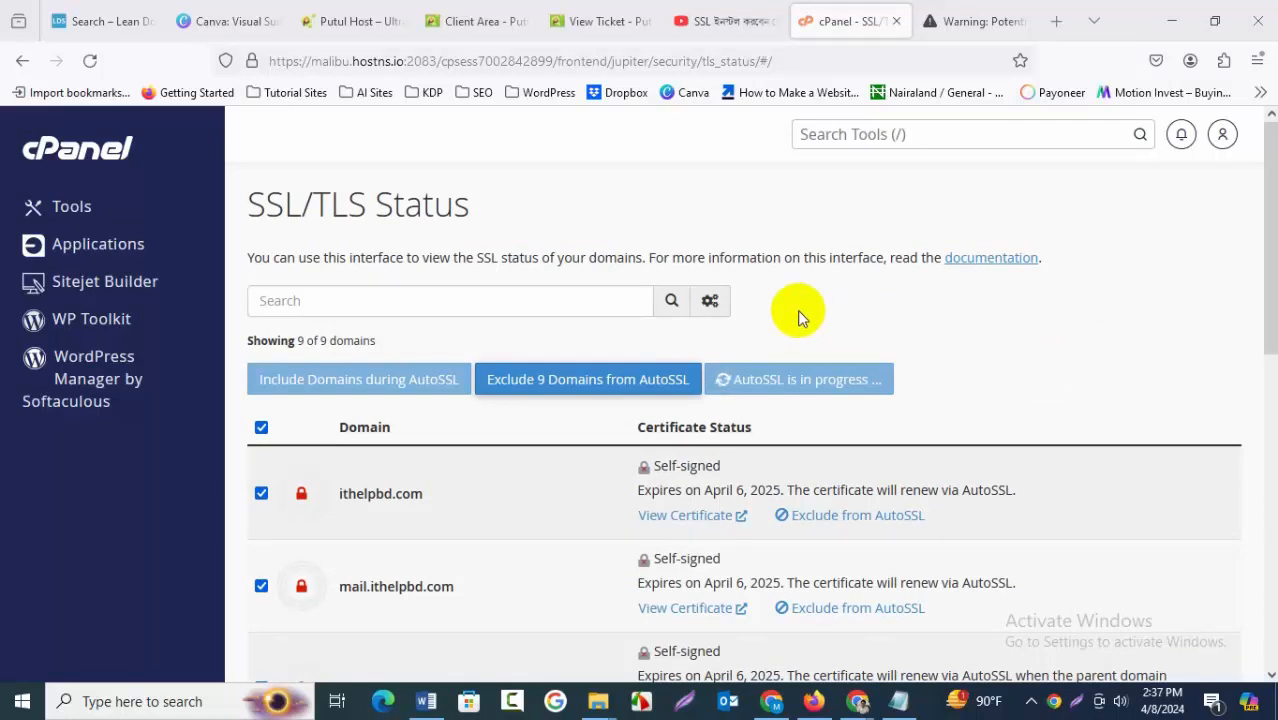
Search the cPanel tools for ssl and open Let's Encrypt SSL
left_click(900, 135)
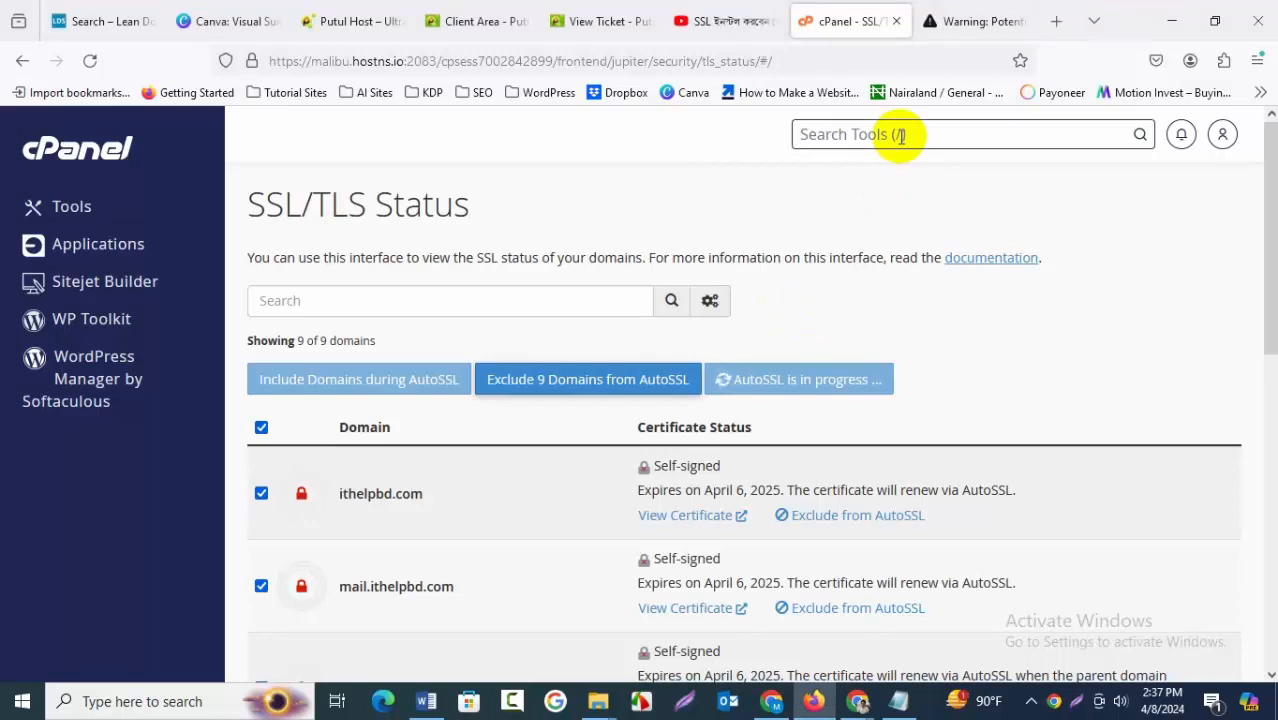
type("ssl")
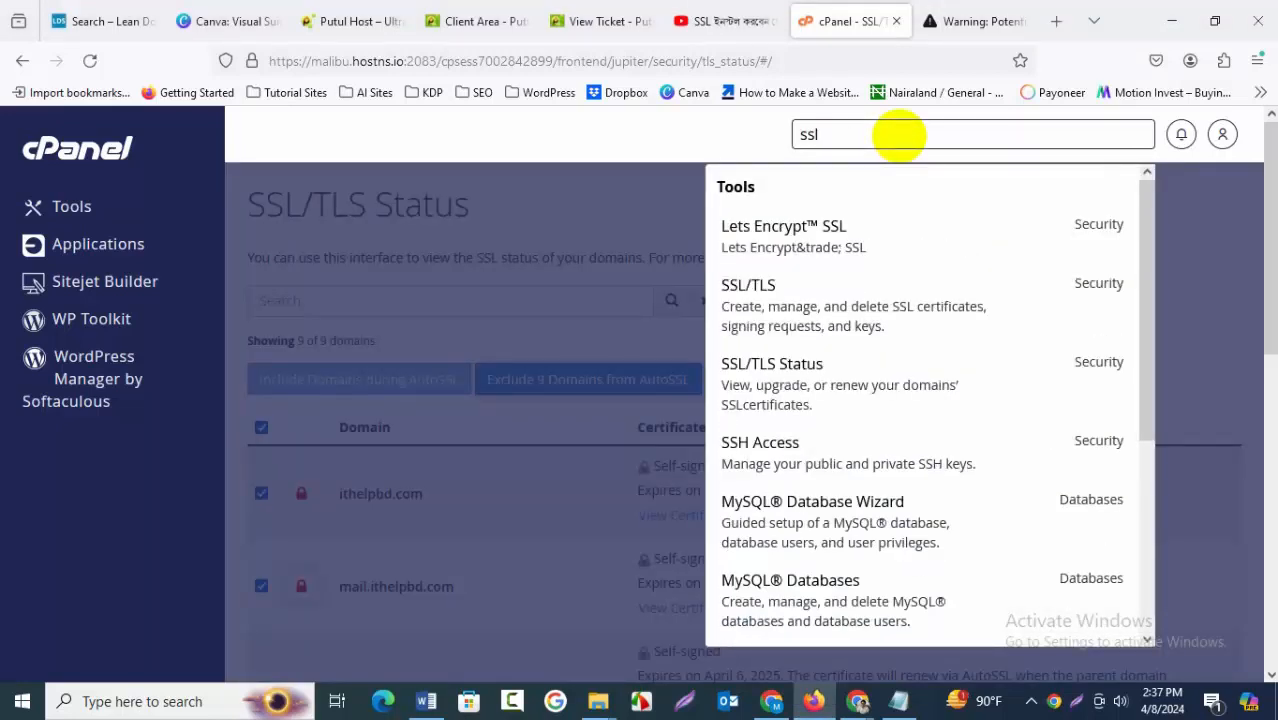
left_click(866, 243)
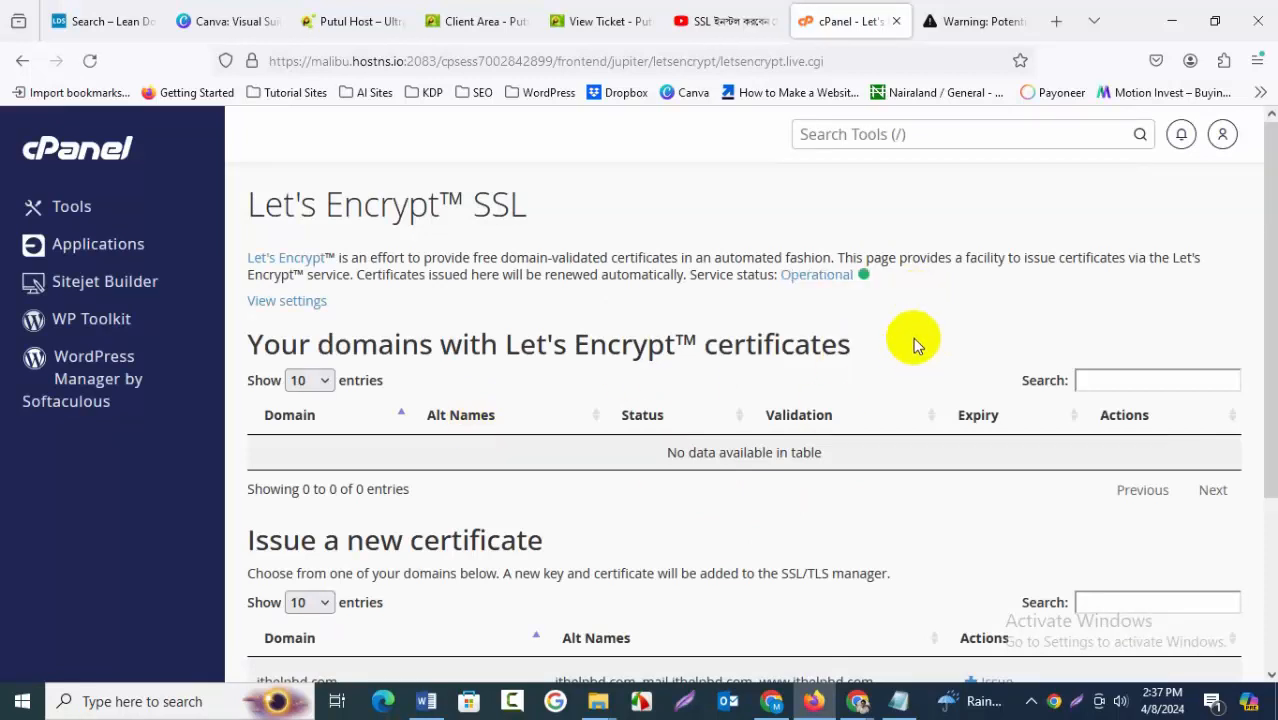
Issue a new Let's Encrypt certificate for ithelpbd.com with its mail and www aliases using http-01 validation
scroll(905, 355, "down", 2)
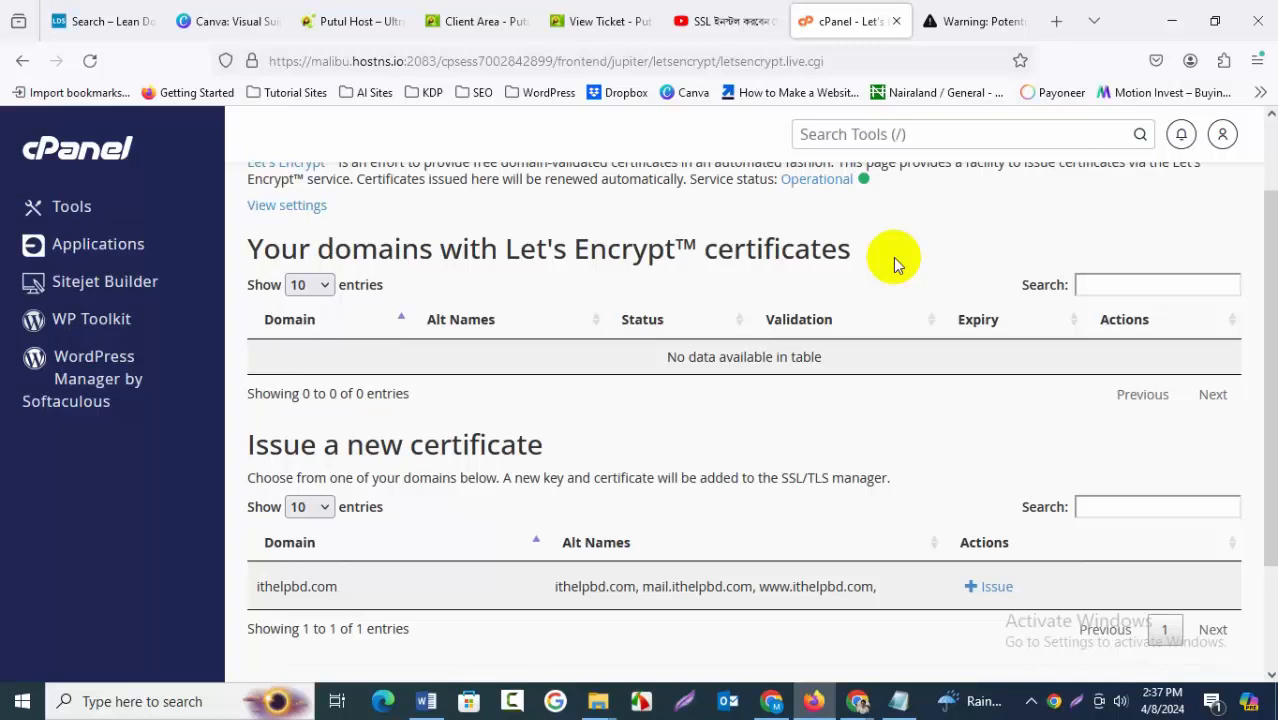
scroll(920, 270, "up", 2)
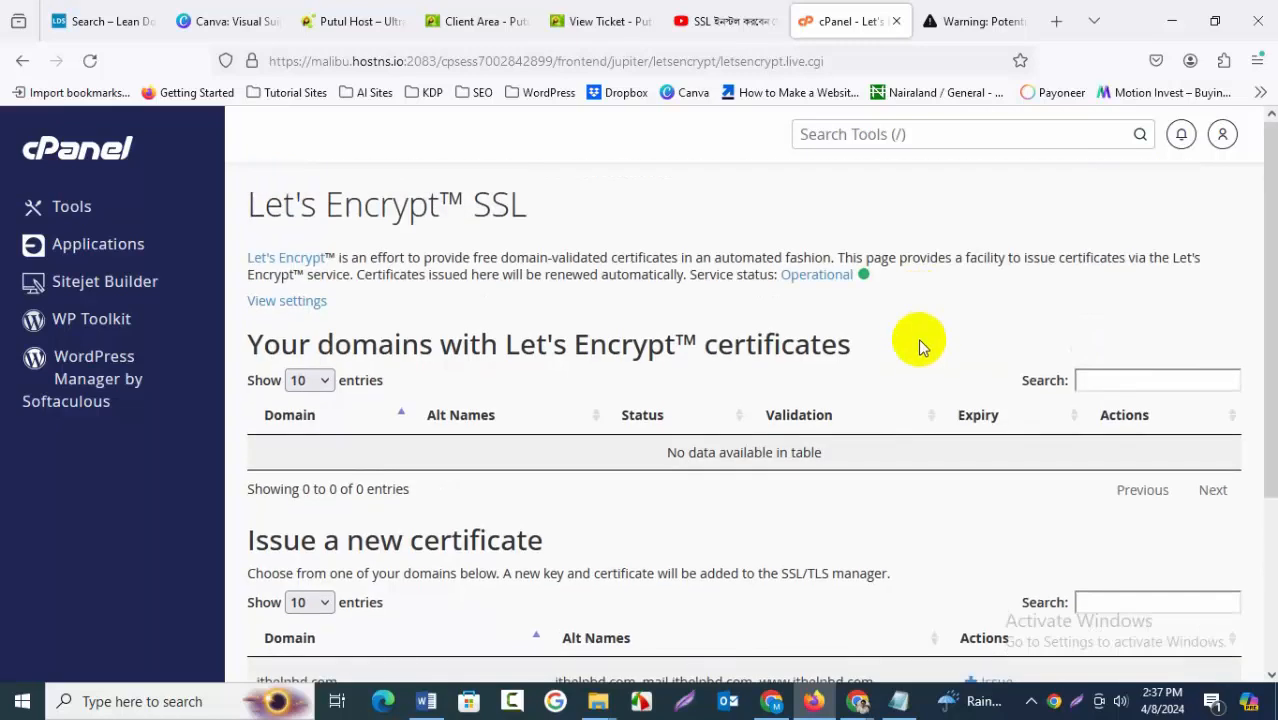
scroll(918, 338, "down", 5)
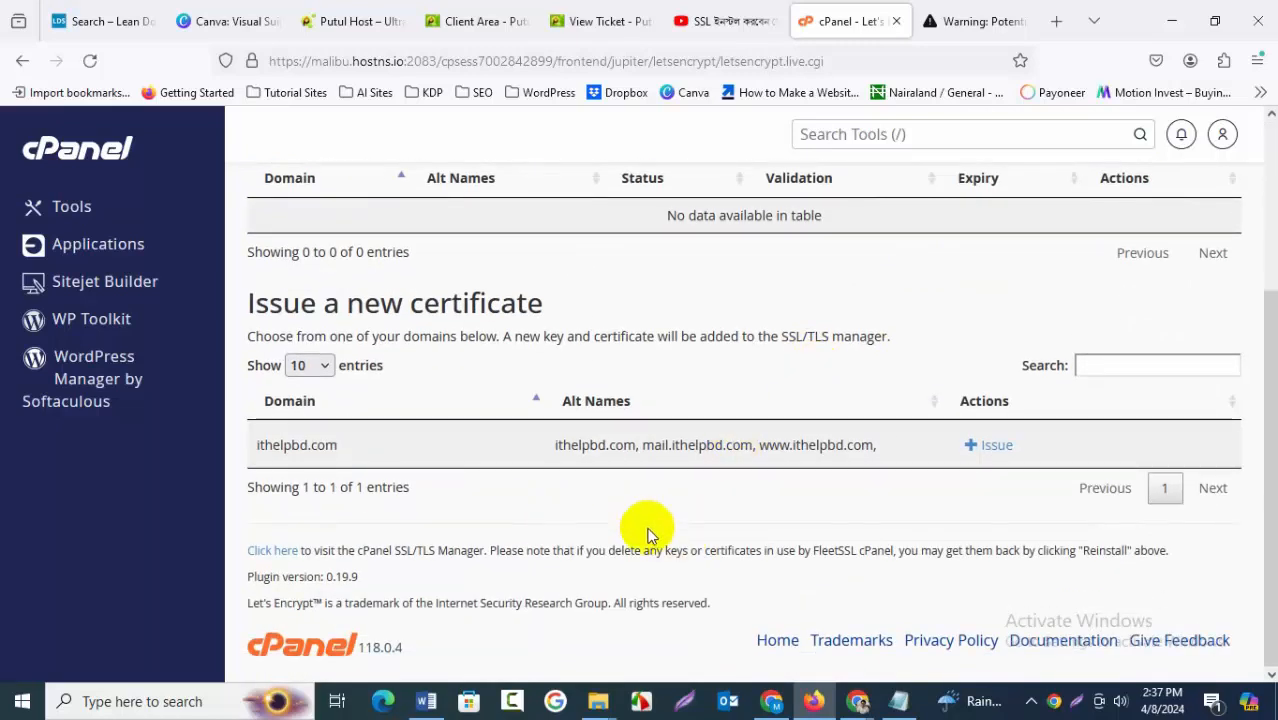
left_click(981, 450)
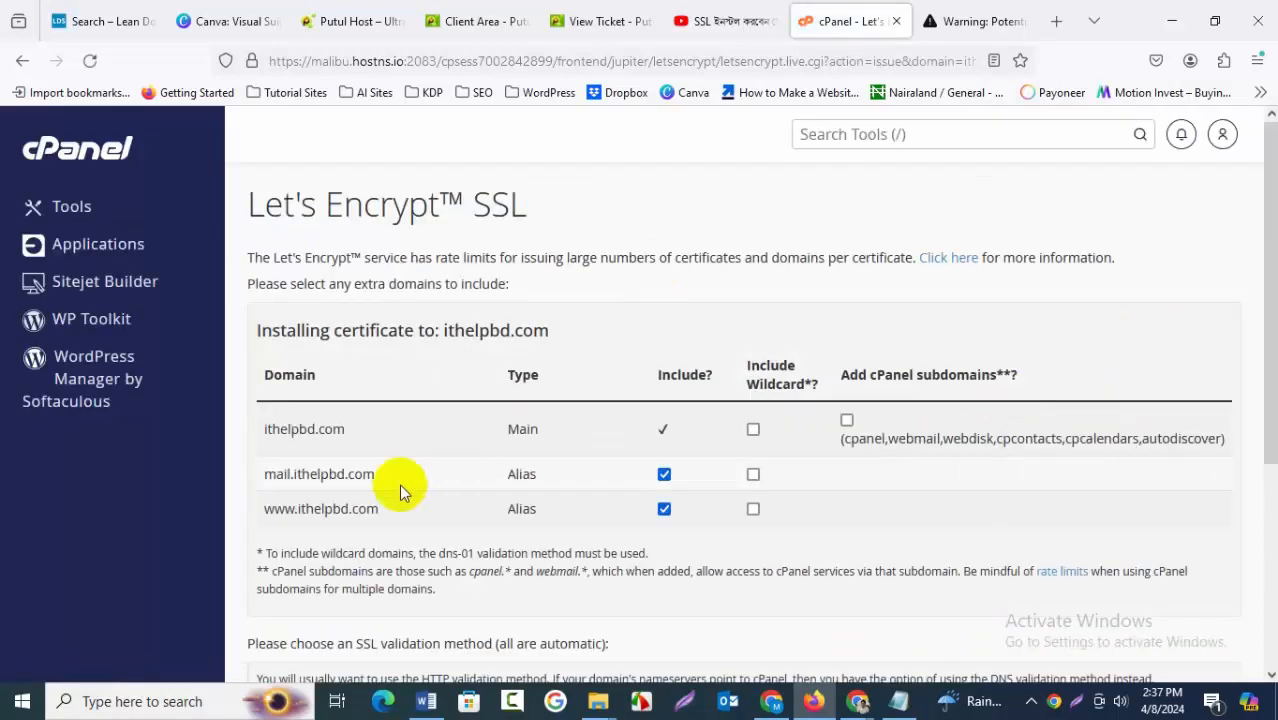
scroll(900, 530, "down", 1)
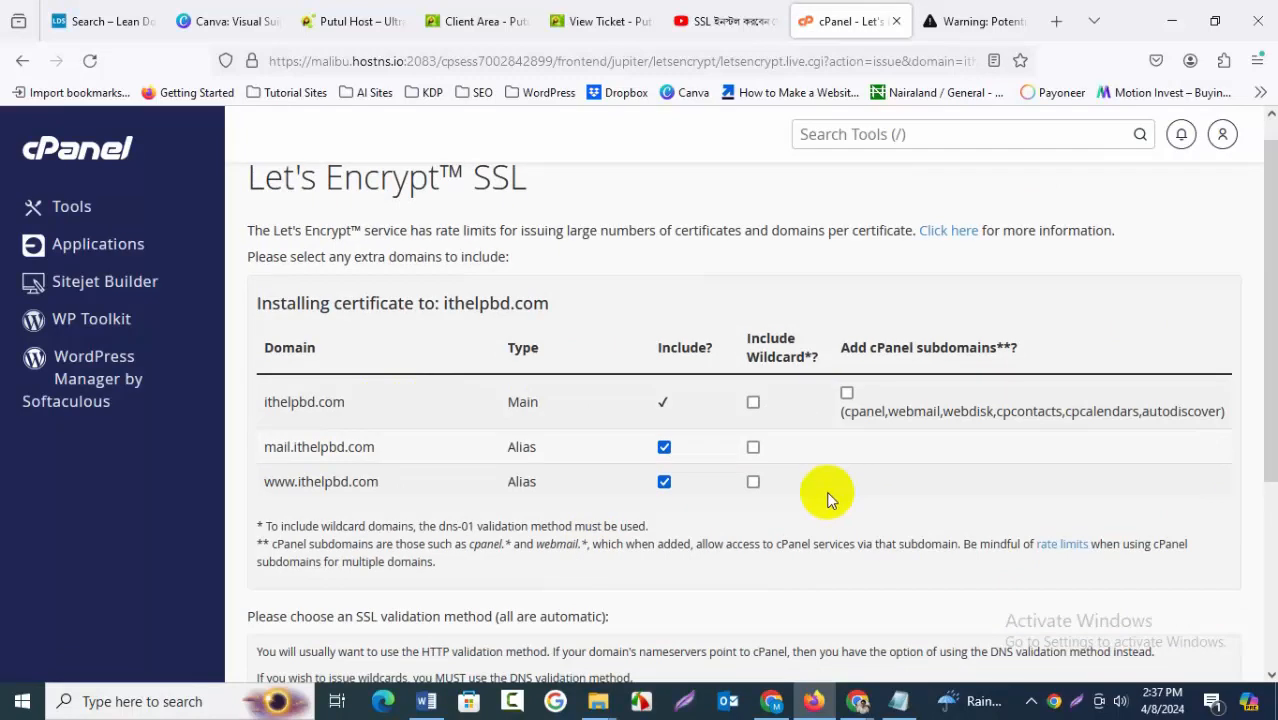
scroll(825, 492, "down", 2)
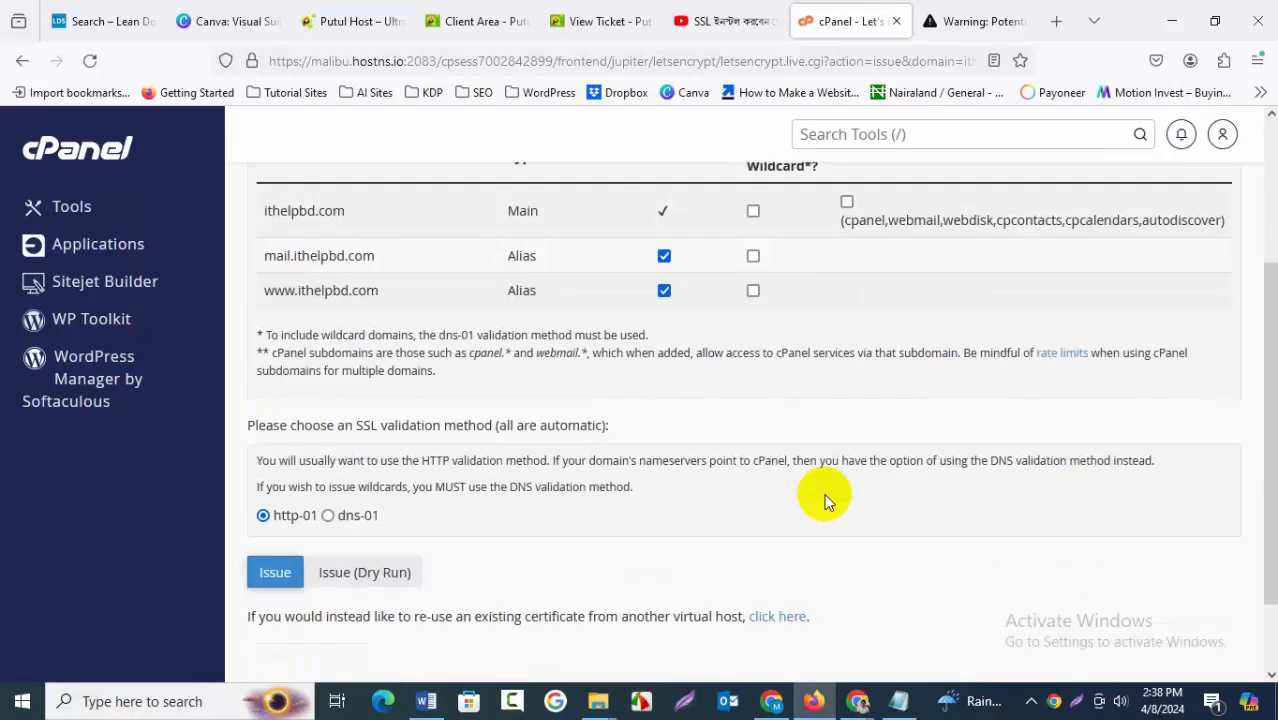
left_click(270, 574)
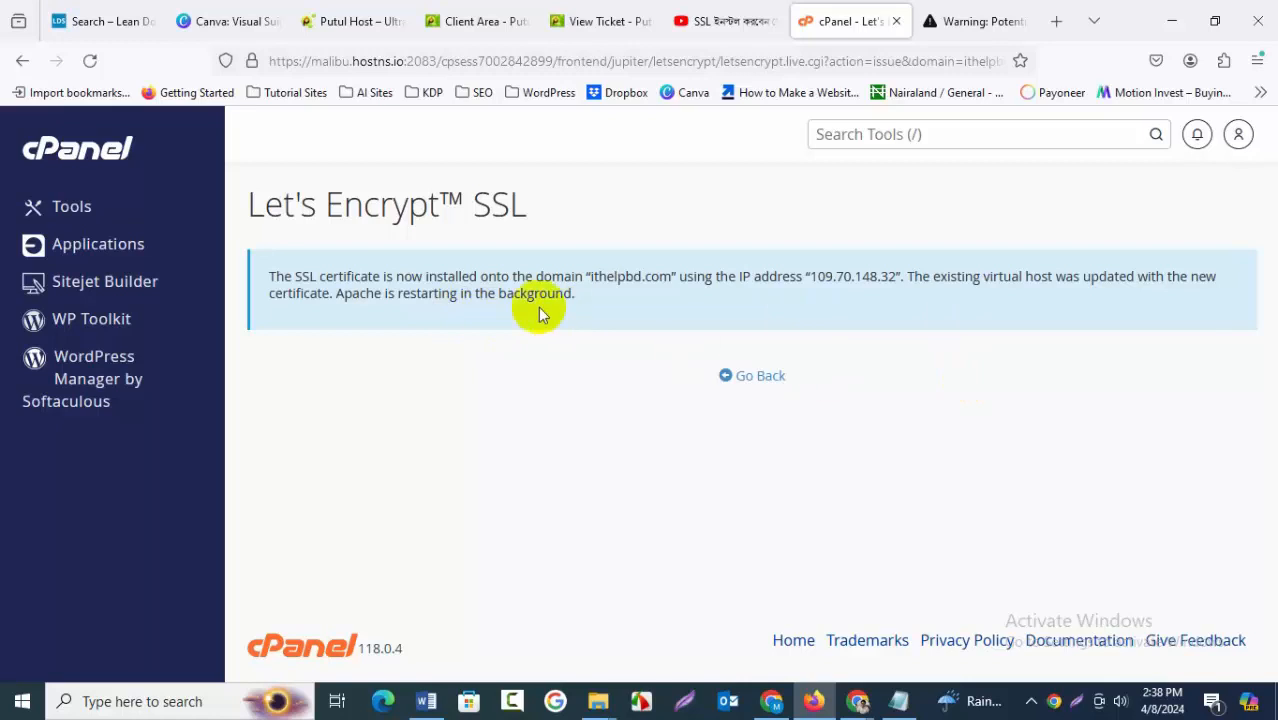
Return to the cPanel tools page and open the Domains manager
left_click(965, 21)
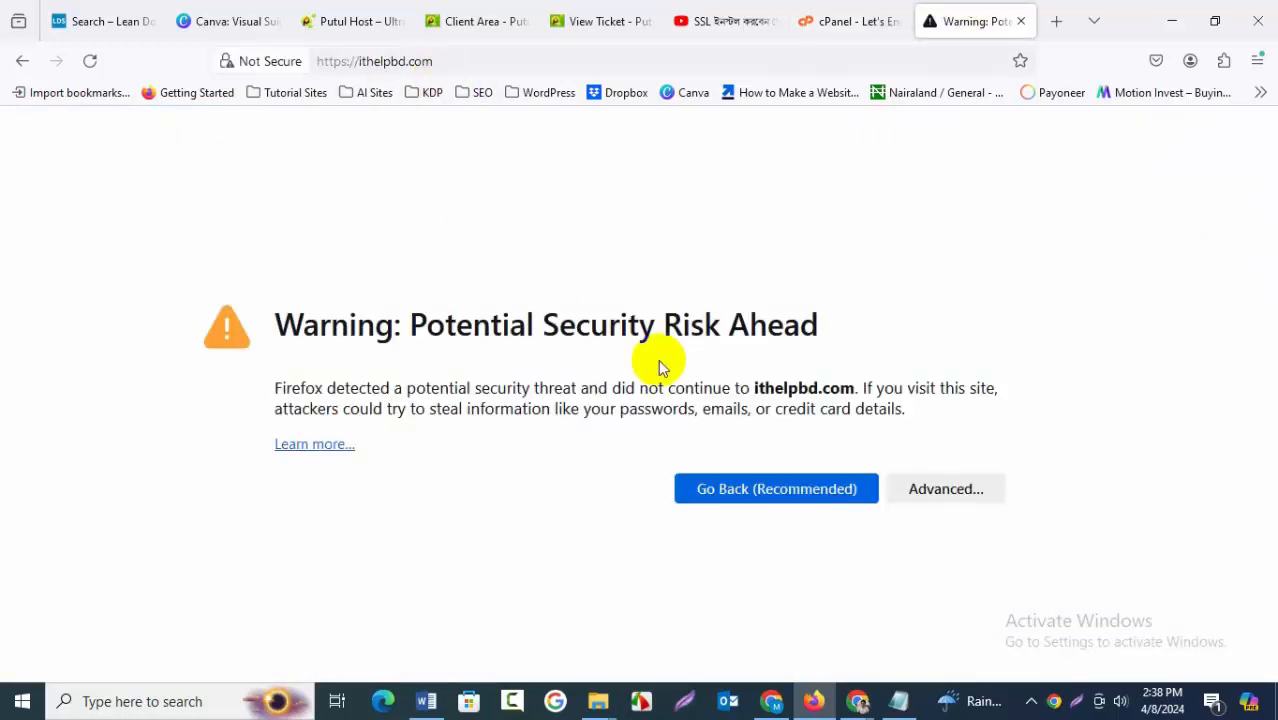
left_click(855, 15)
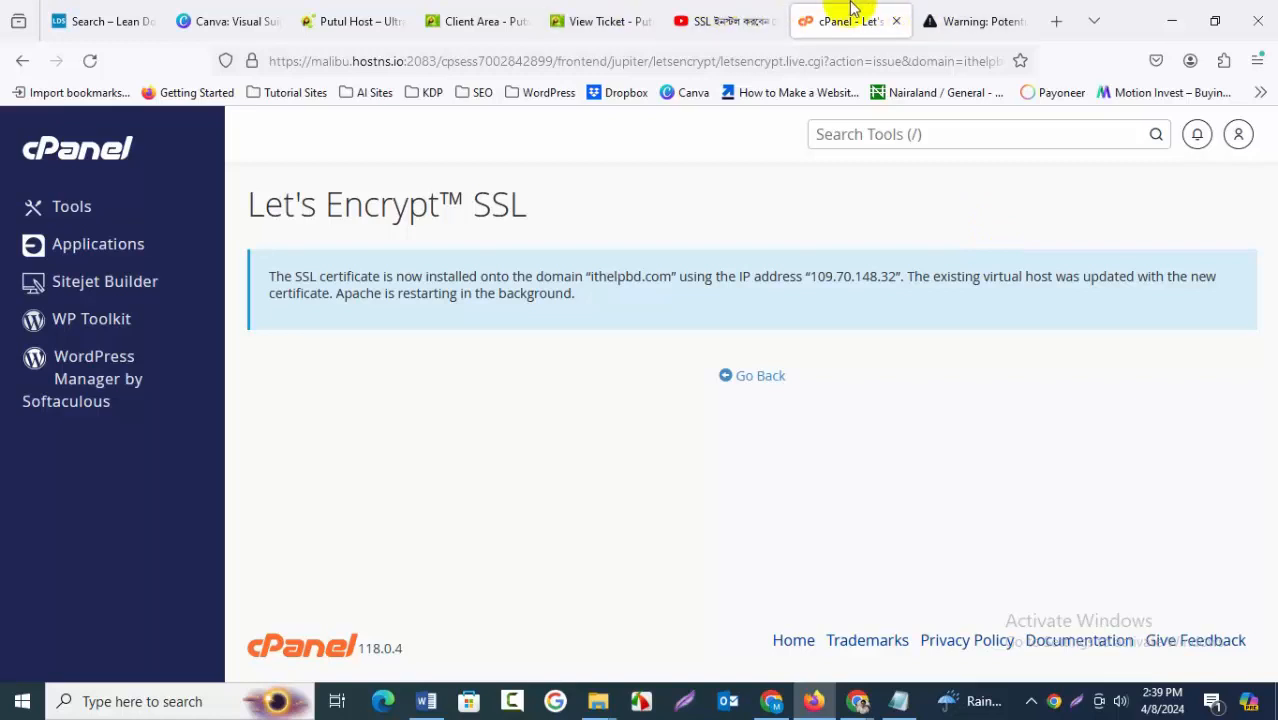
left_click(752, 375)
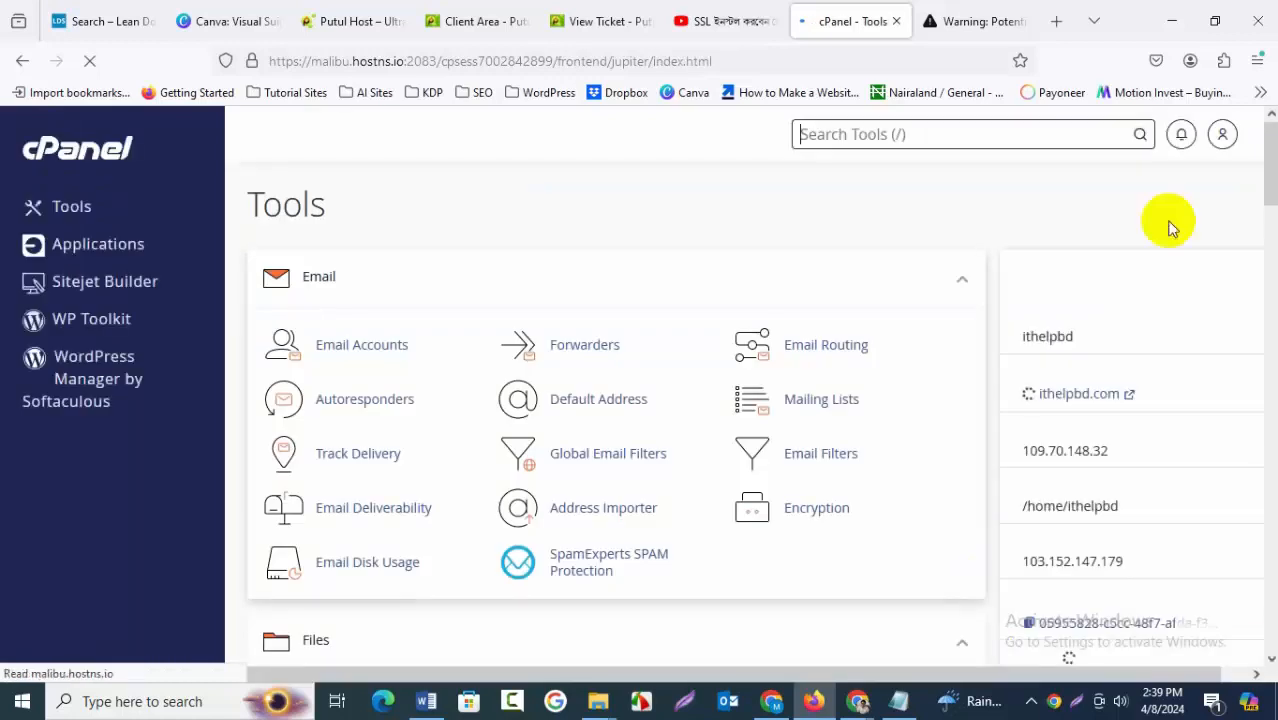
scroll(685, 557, "down", 8)
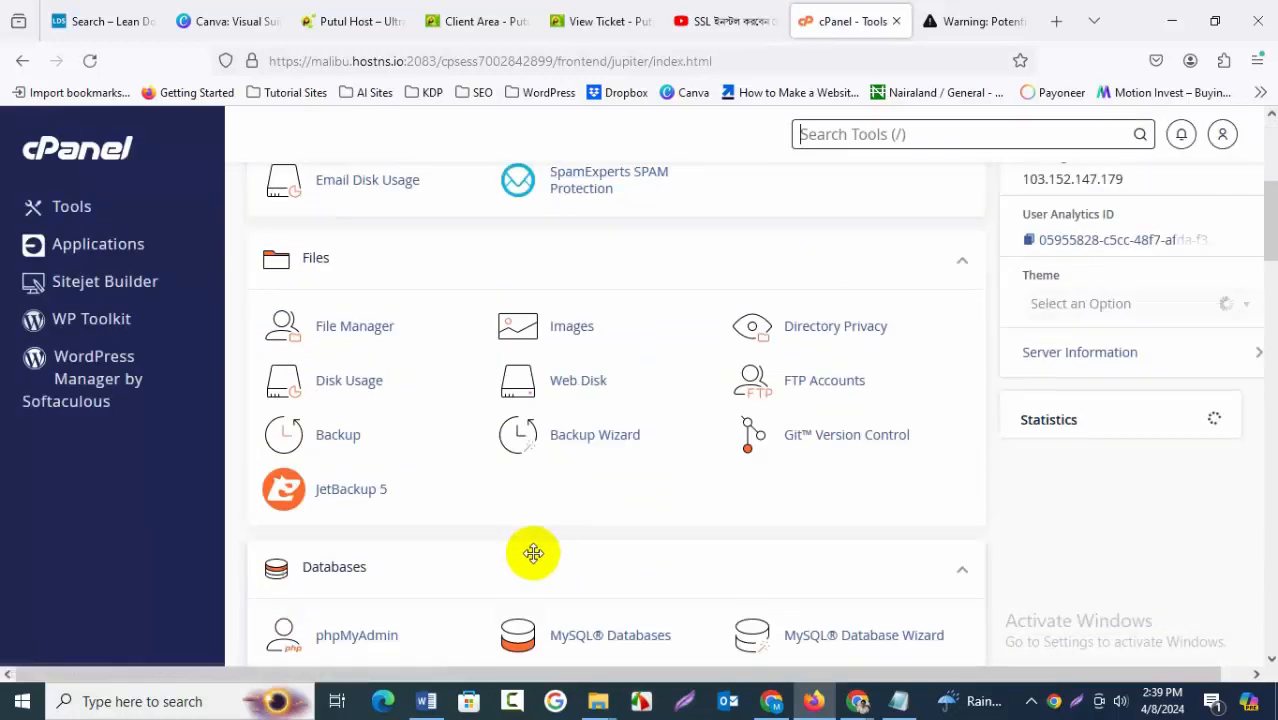
scroll(532, 563, "down", 2)
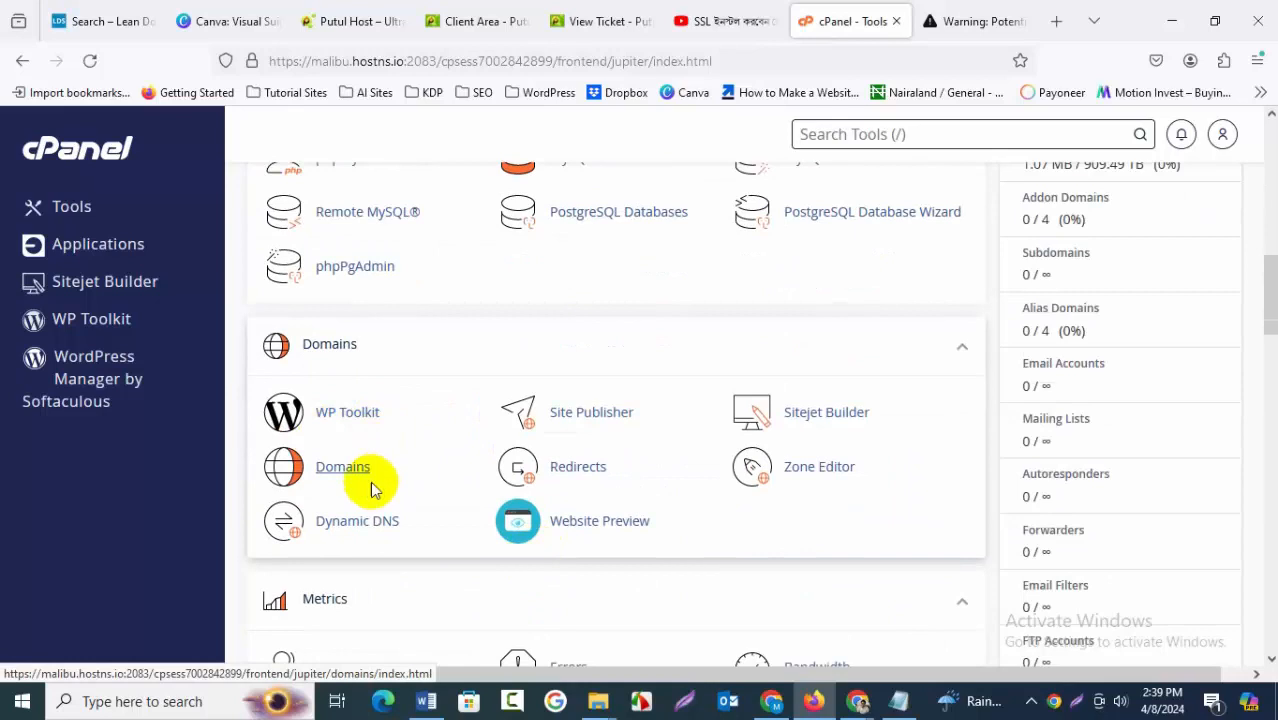
left_click(348, 472)
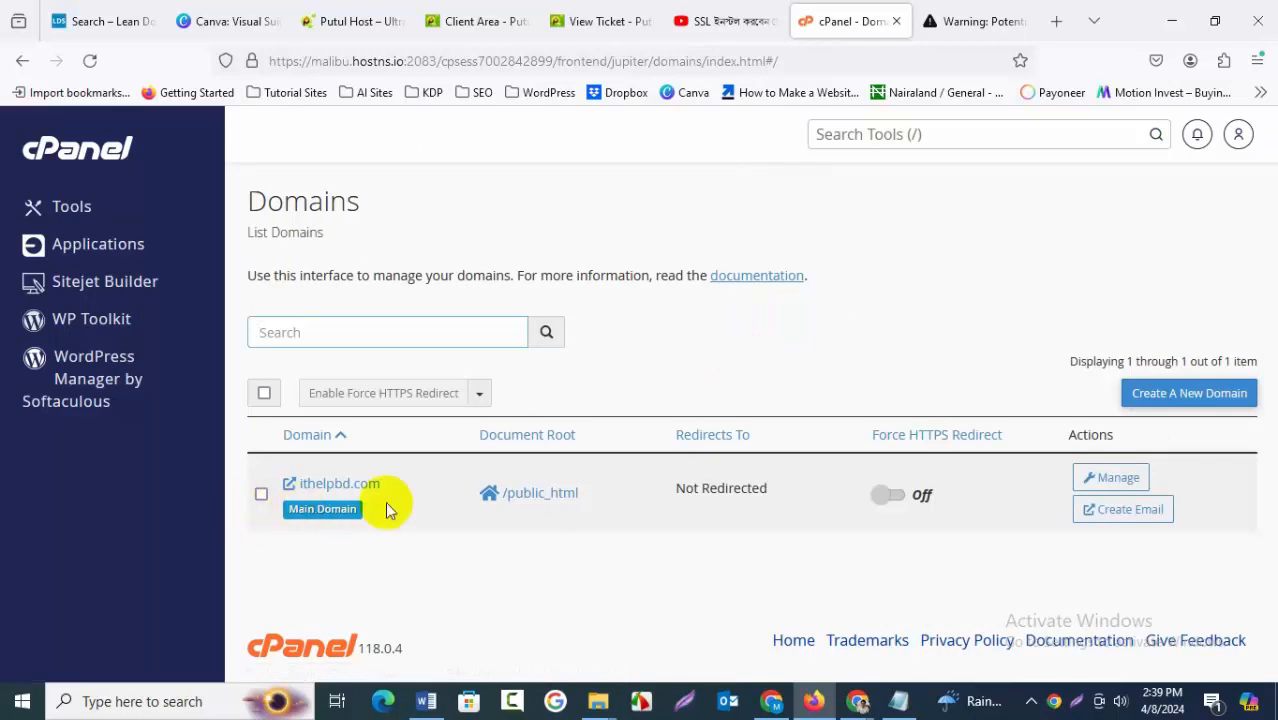
Select ithelpbd.com and turn on its Force HTTPS Redirect
left_click(260, 495)
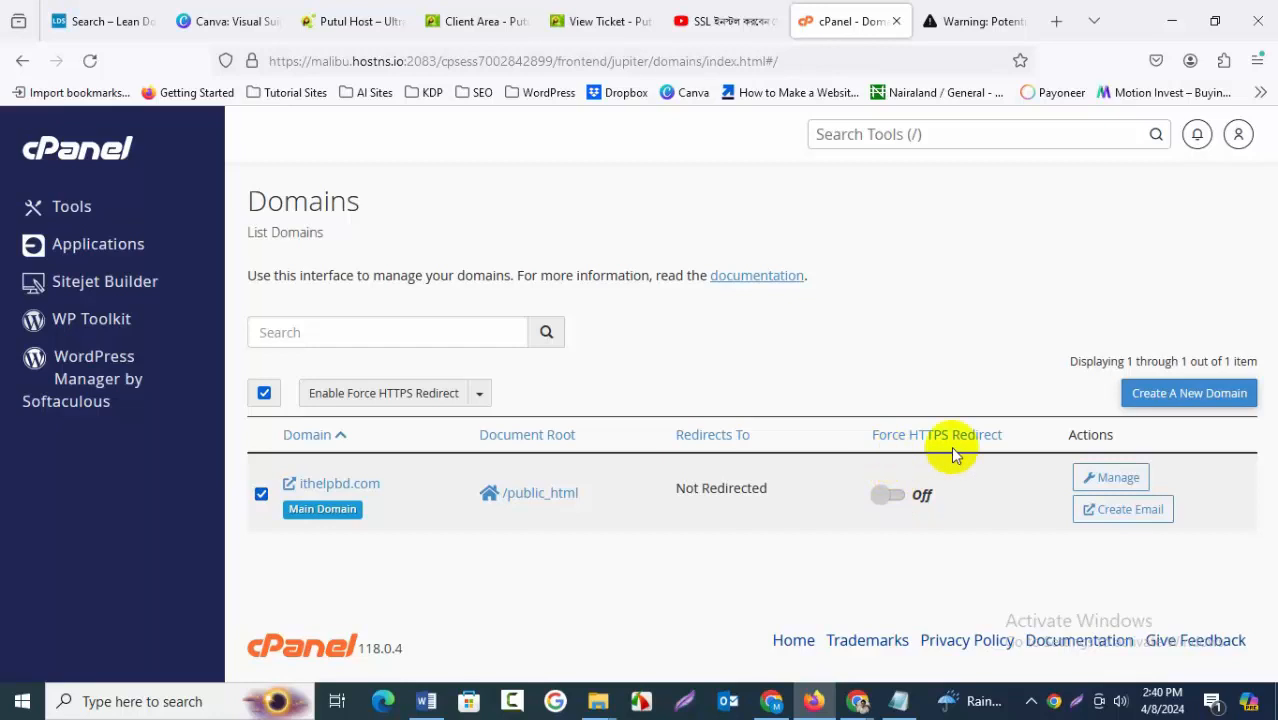
left_click(903, 502)
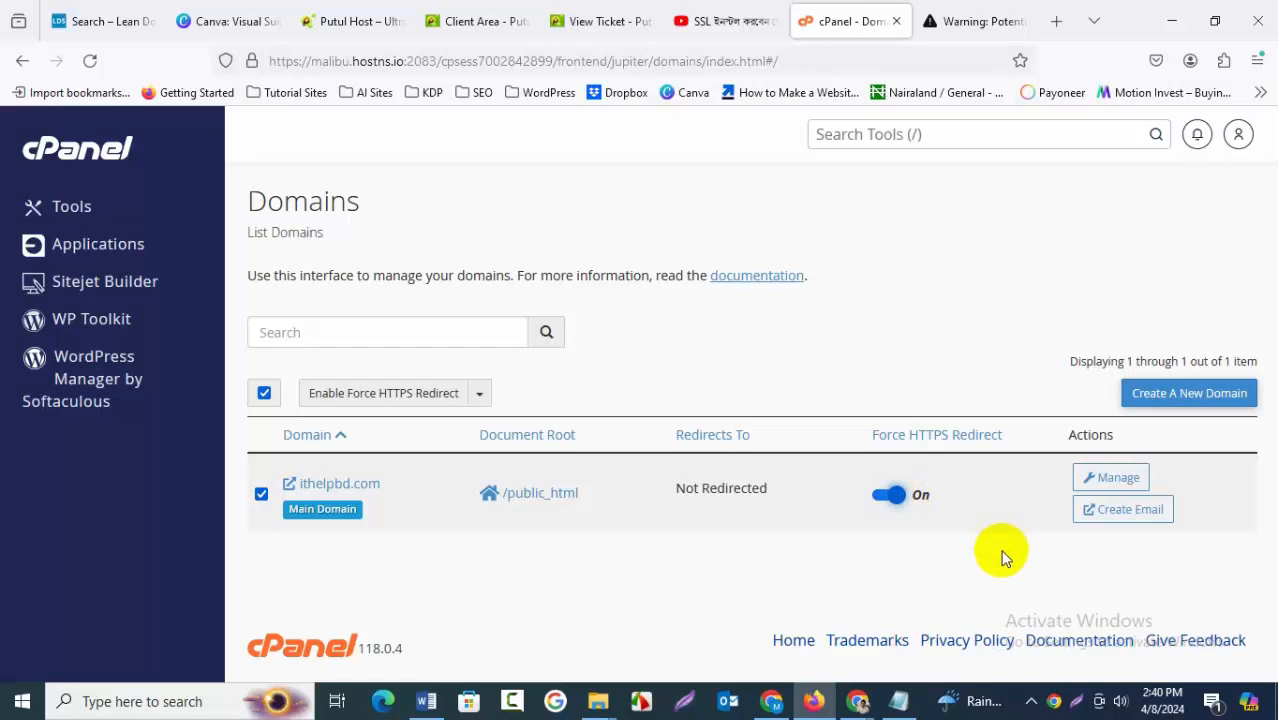
Switch to the ithelpbd.com site tab and reload the page
left_click(921, 10)
left_click(89, 61)
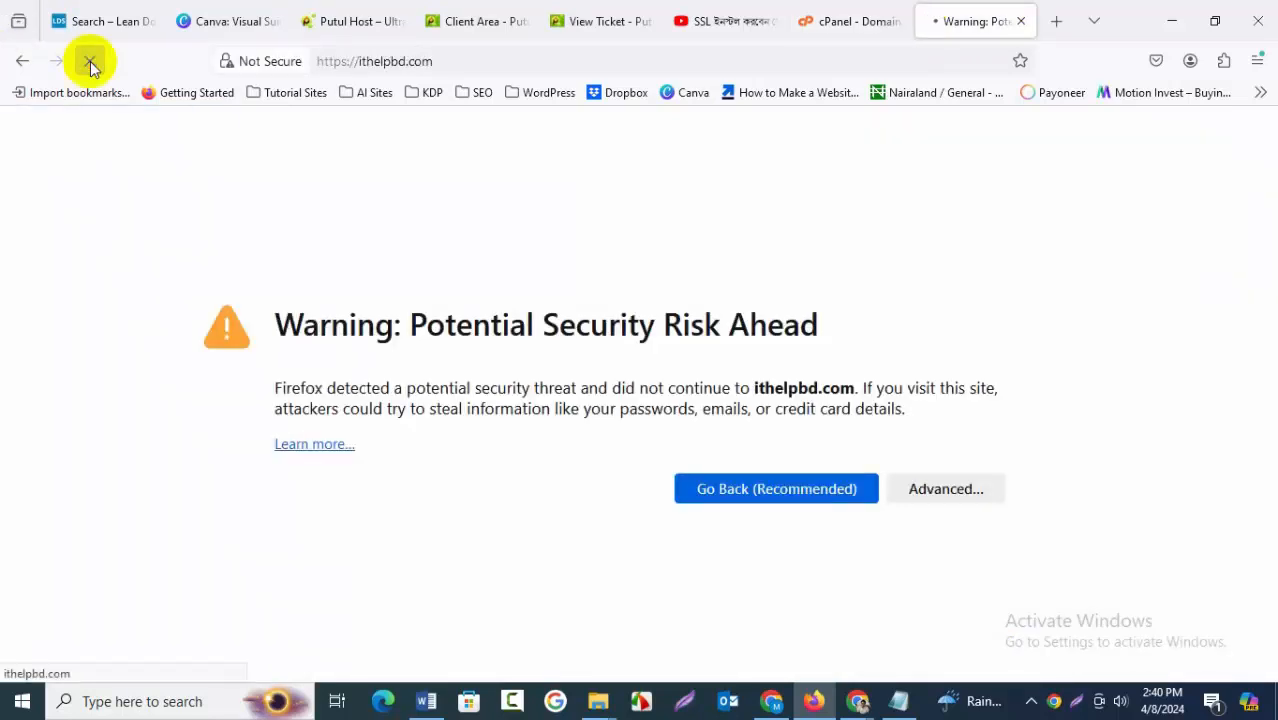